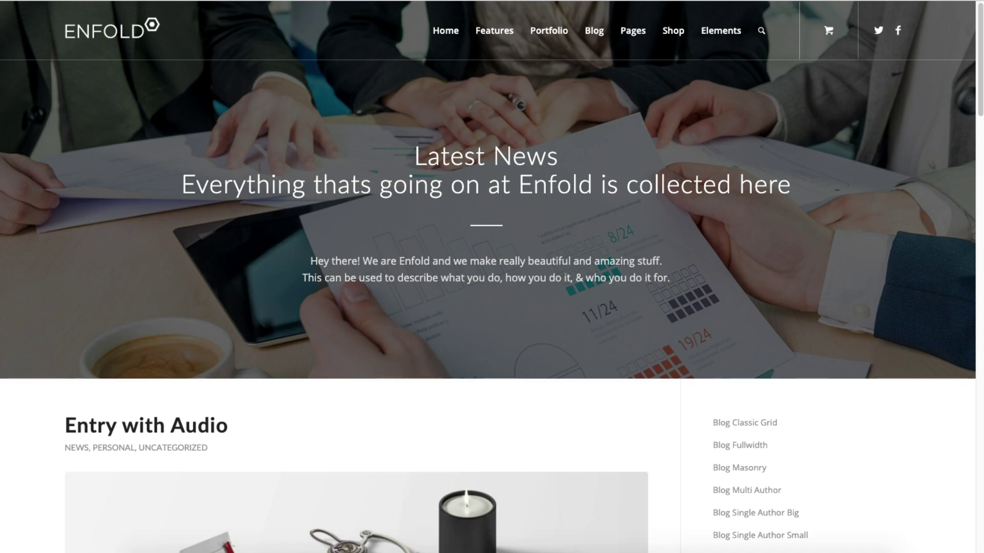
pyautogui.scroll(-5, 492, 308)
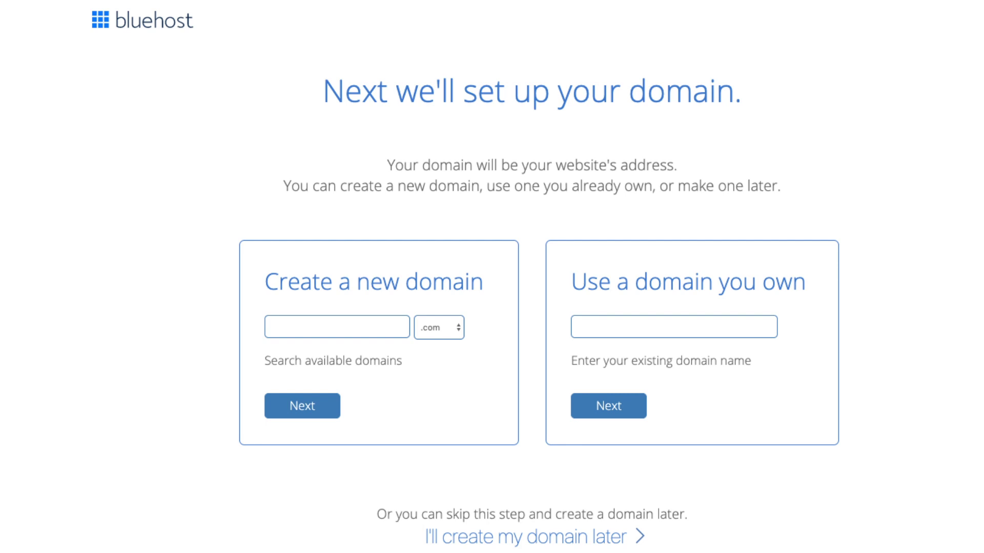
# - Show the available domain extensions under Create a new domain (.com dropdown)
pyautogui.click(439, 328)
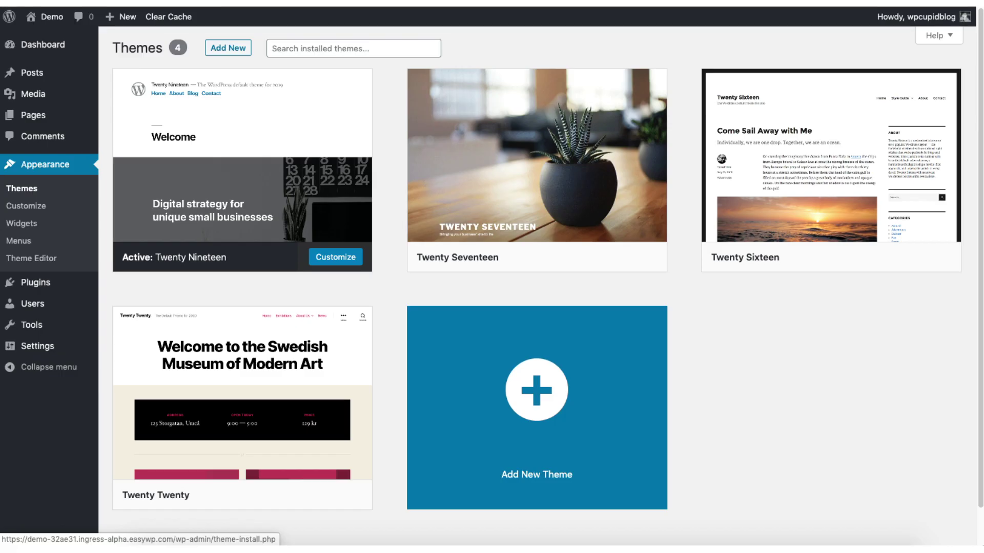
# - Browse the Add New themes directory sorted by Popular instead of Featured
pyautogui.click(536, 408)
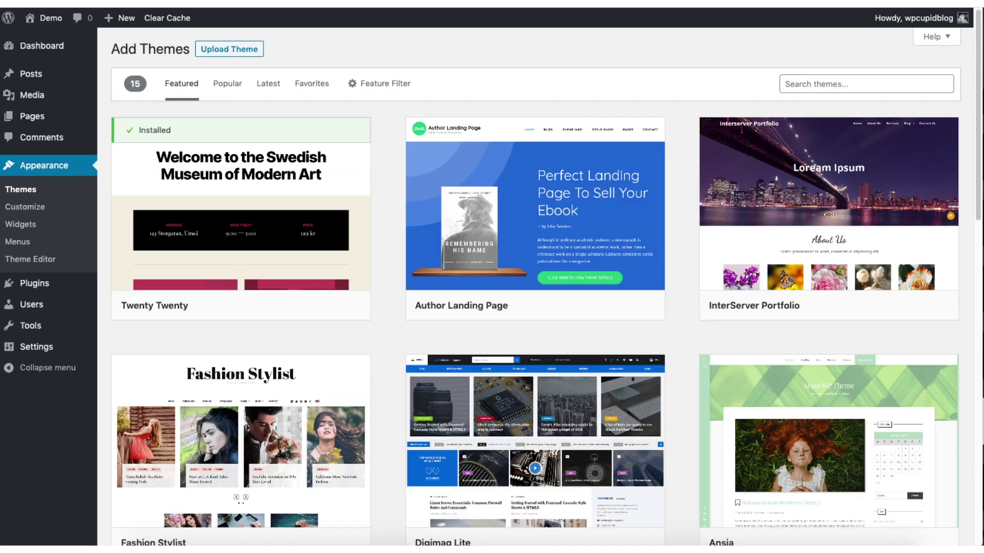
pyautogui.click(227, 83)
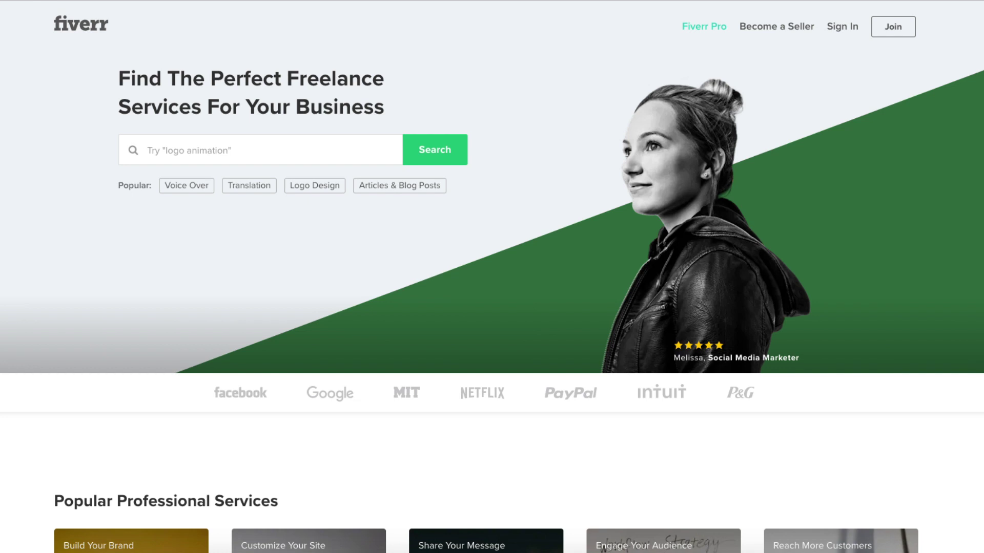
pyautogui.scroll(-5, 492, 303)
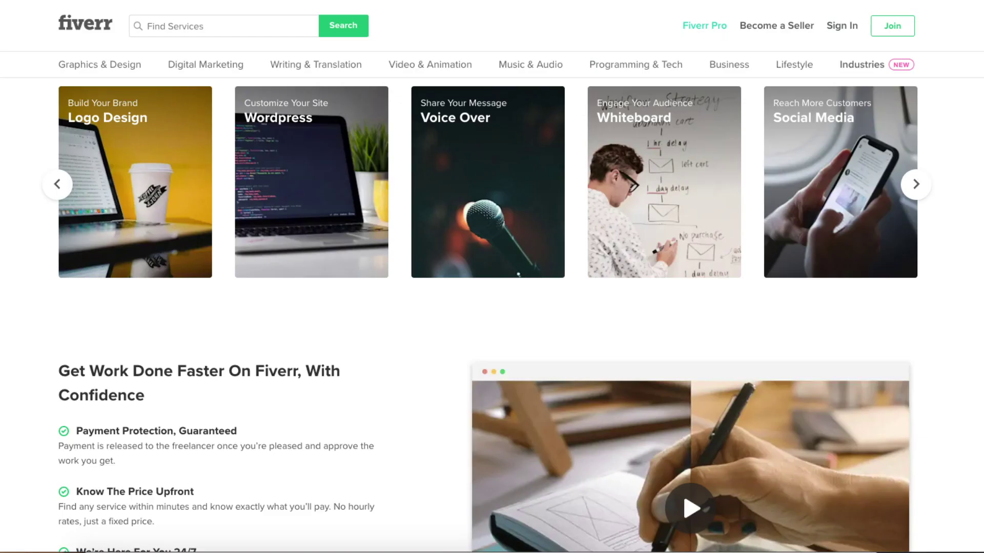